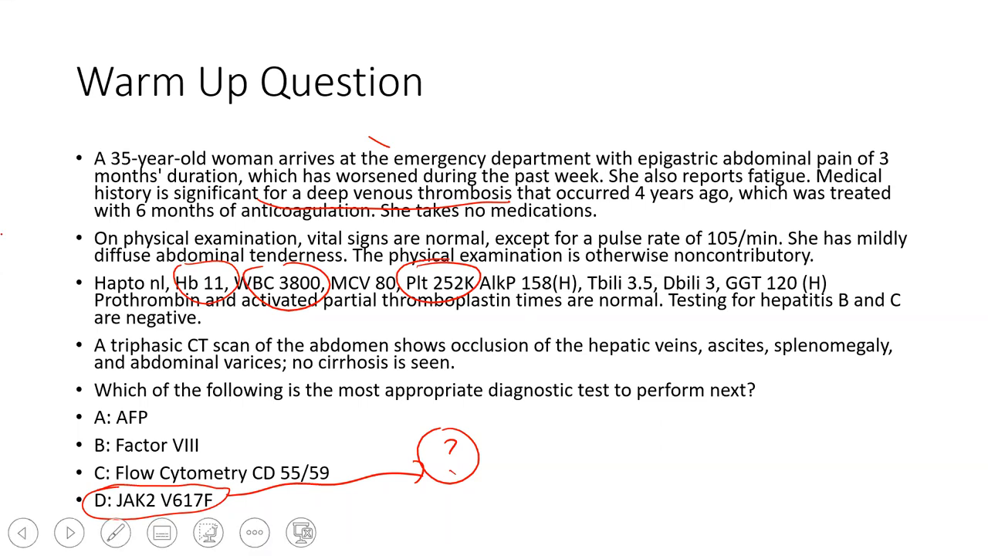
Step: Re-circle Hb 11 in red ink, write 'PV vs ET' beside the answers, and return via Last Viewed
{"action": "left_click_drag", "start_coordinate": [208, 269], "coordinate": [236, 292]}
{"action": "mouse_move", "coordinate": [541, 415]}
{"action": "left_mouse_down"}
{"action": "mouse_move", "coordinate": [544, 446]}
{"action": "mouse_move", "coordinate": [545, 429]}
{"action": "mouse_move", "coordinate": [588, 413]}
{"action": "mouse_move", "coordinate": [575, 394]}
{"action": "left_mouse_up"}
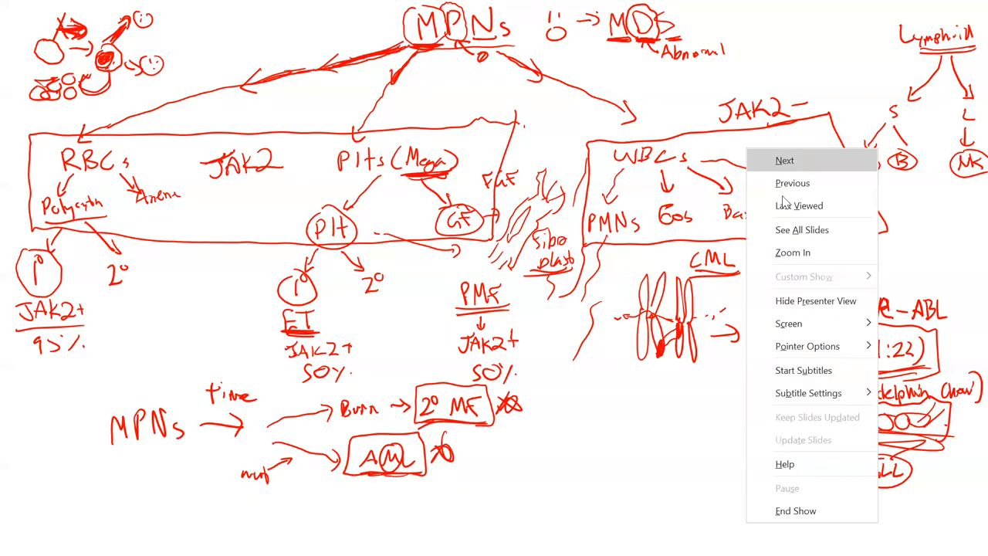
{"action": "left_click", "coordinate": [786, 200]}
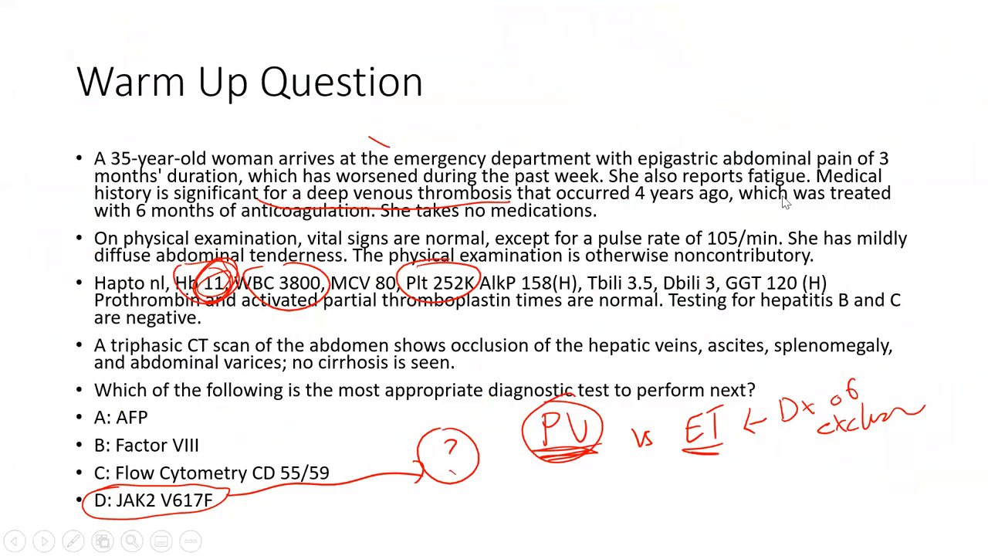
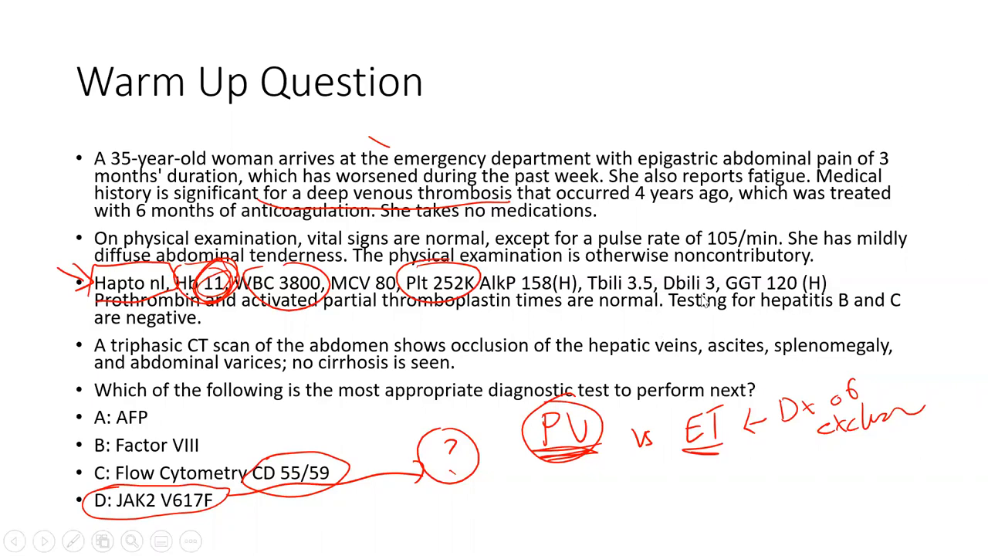
Step: Bring up the slide show's navigation menu to return to the PV slide
{"action": "right_click", "coordinate": [703, 299]}
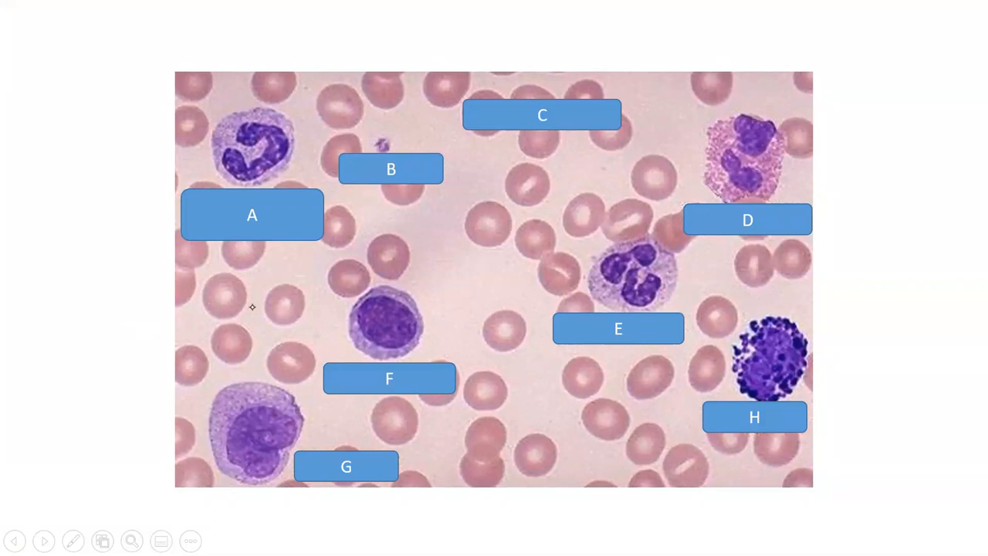
{"action": "right_click", "coordinate": [251, 308]}
{"action": "left_click", "coordinate": [296, 180]}
{"action": "right_click", "coordinate": [317, 360]}
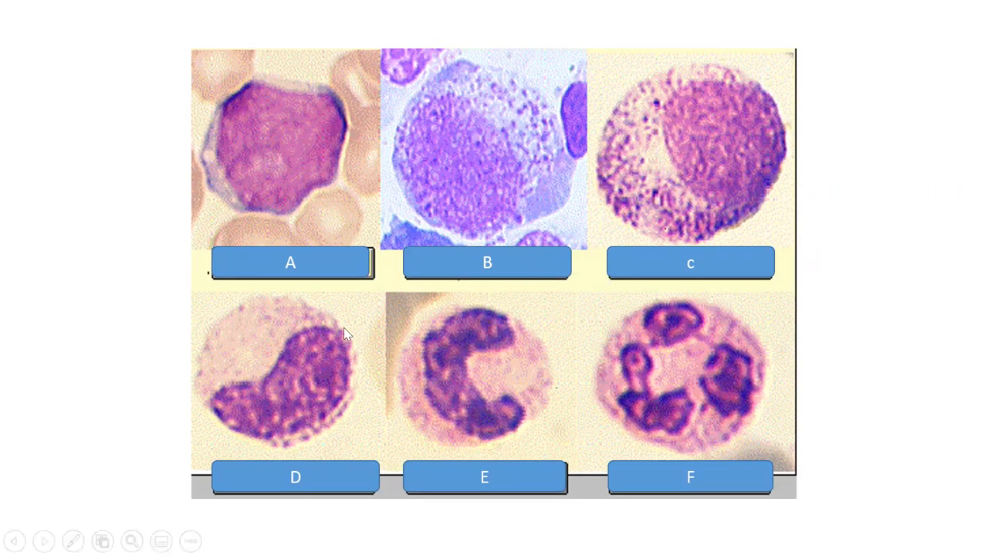
{"action": "left_click", "coordinate": [344, 327]}
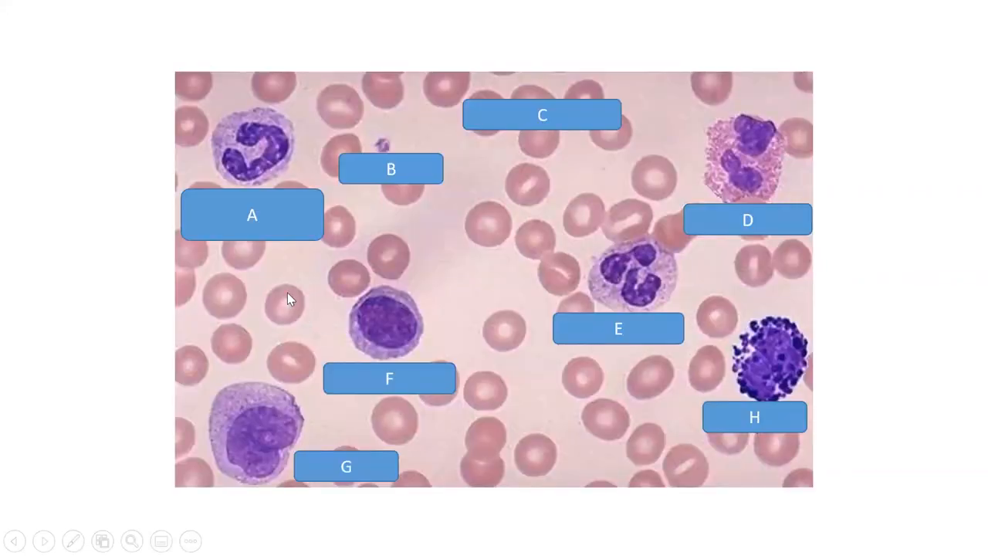
Step: Go back to the six-cell A–F slide via the slideshow's Previous option
{"action": "right_click", "coordinate": [289, 149]}
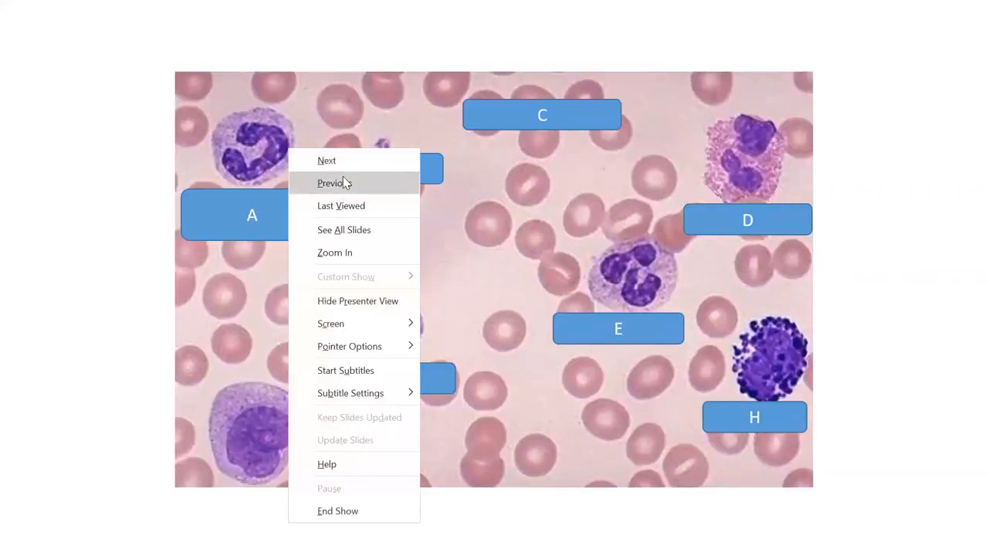
{"action": "left_click", "coordinate": [345, 183]}
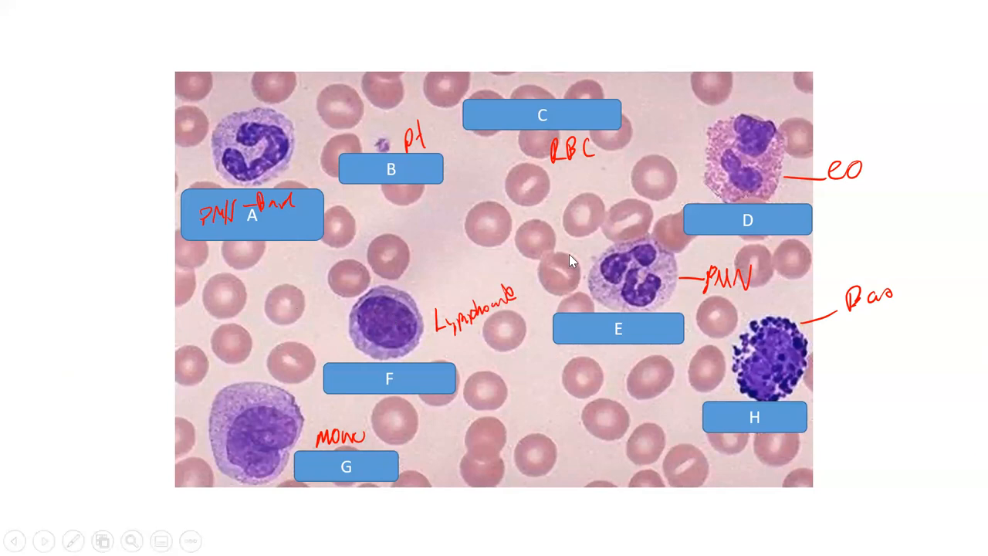
Step: Bring up the slideshow navigation menu over the labelled A–H smear slide
{"action": "right_click", "coordinate": [569, 254]}
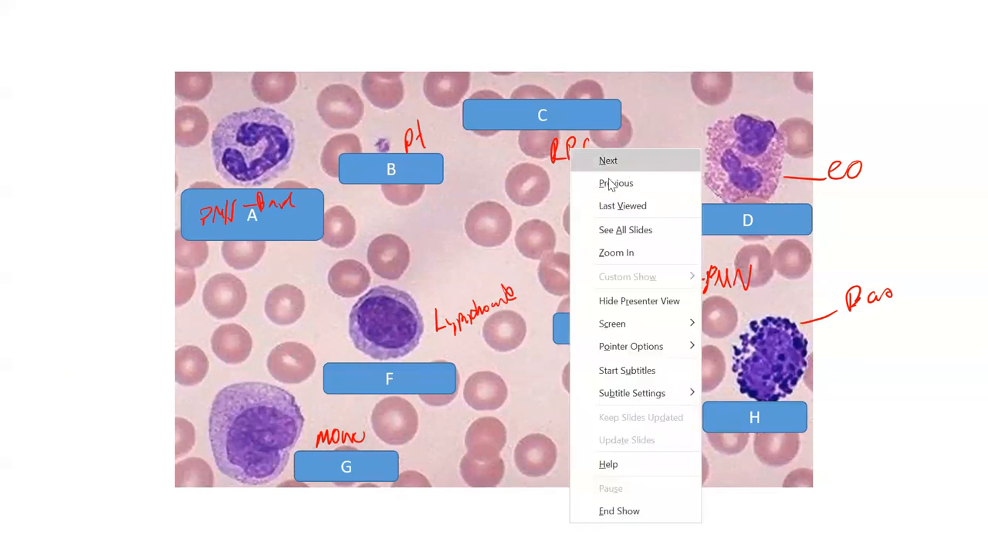